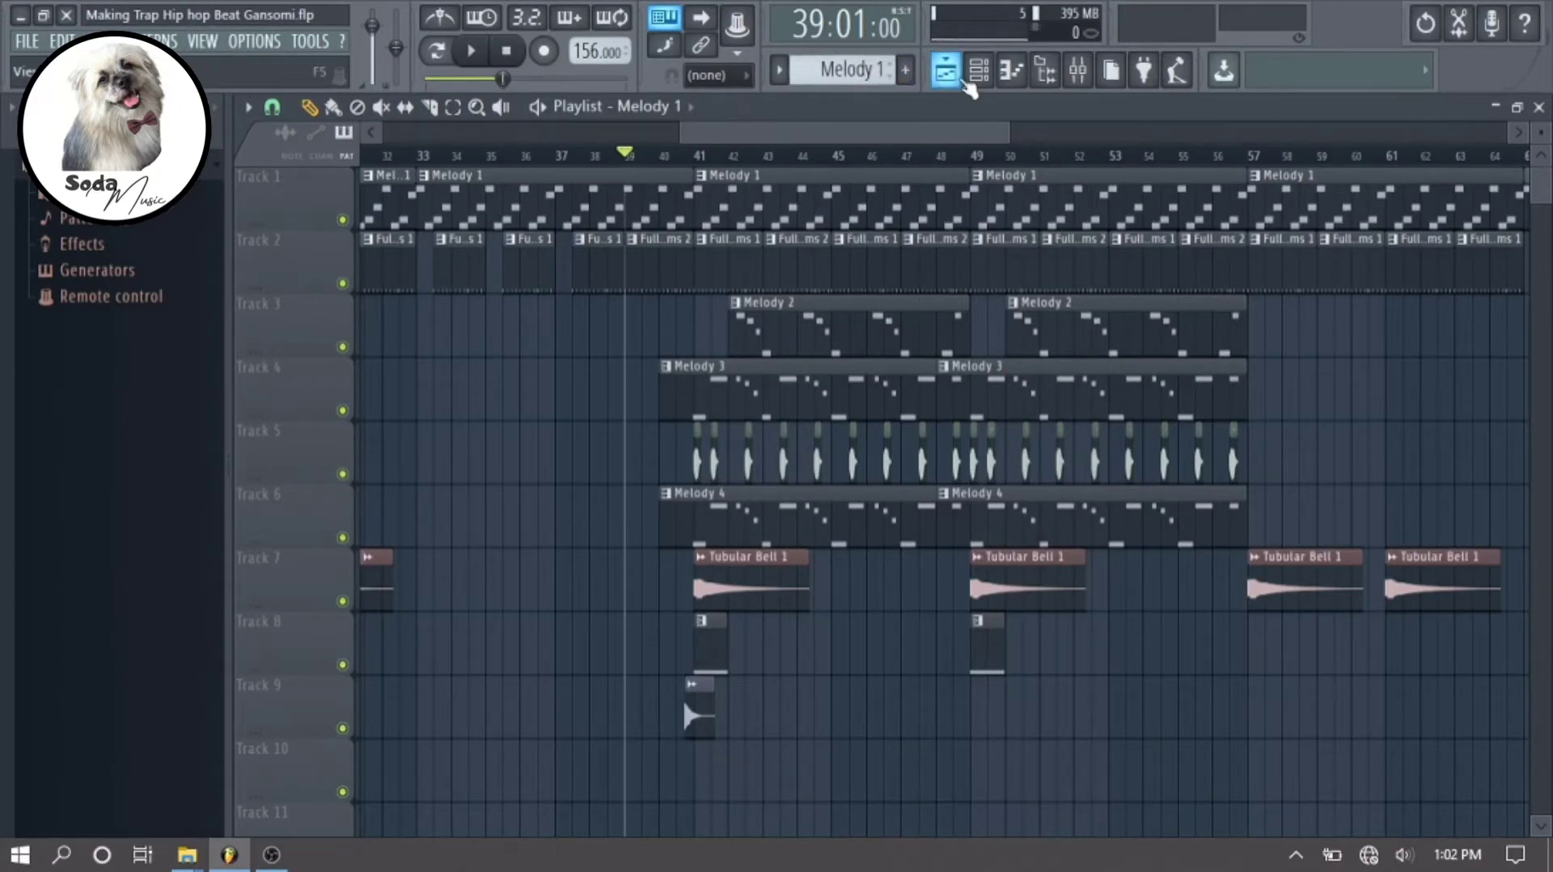
# Step: Play the Melody 1 pattern from the channel rack, examine its reFX Nexus notes in the piano roll, and return to the playlist
pyautogui.click(979, 74)
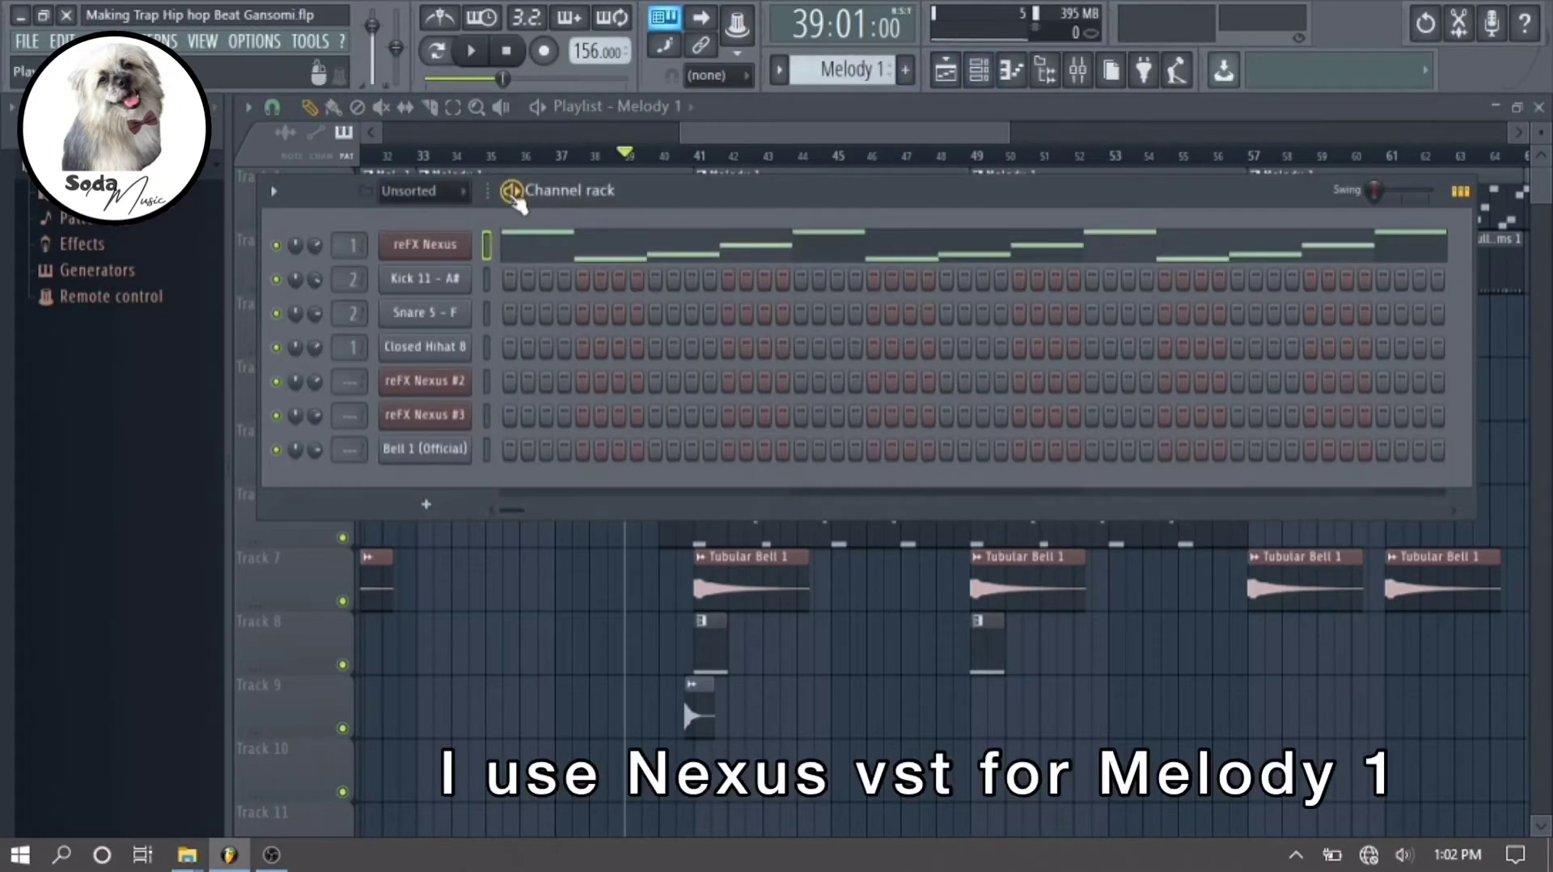
pyautogui.press('space')
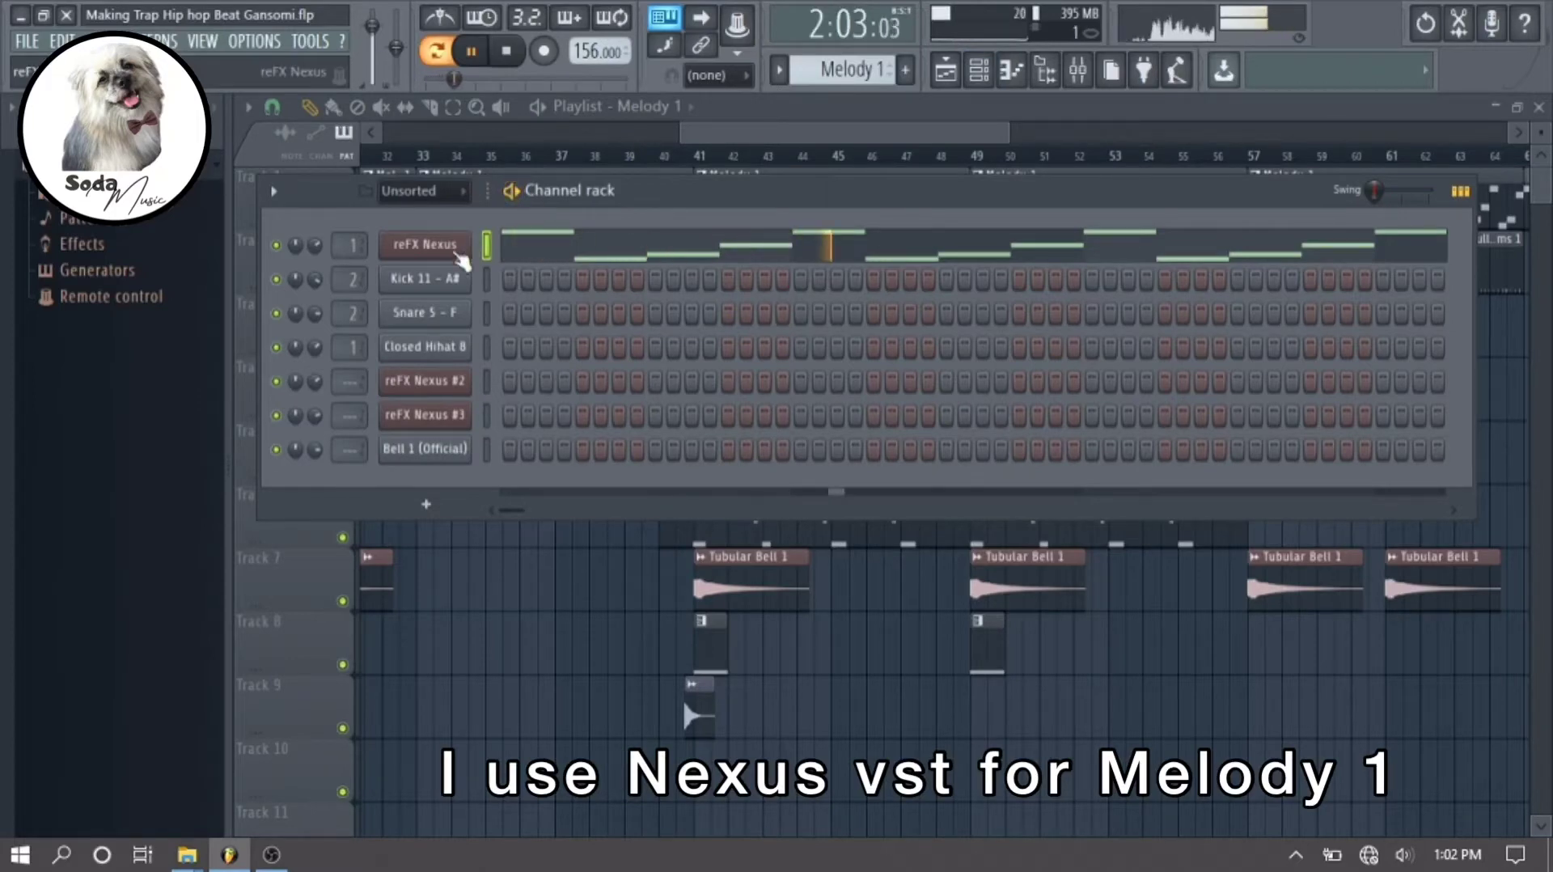
pyautogui.rightClick(457, 261)
pyautogui.click(502, 245)
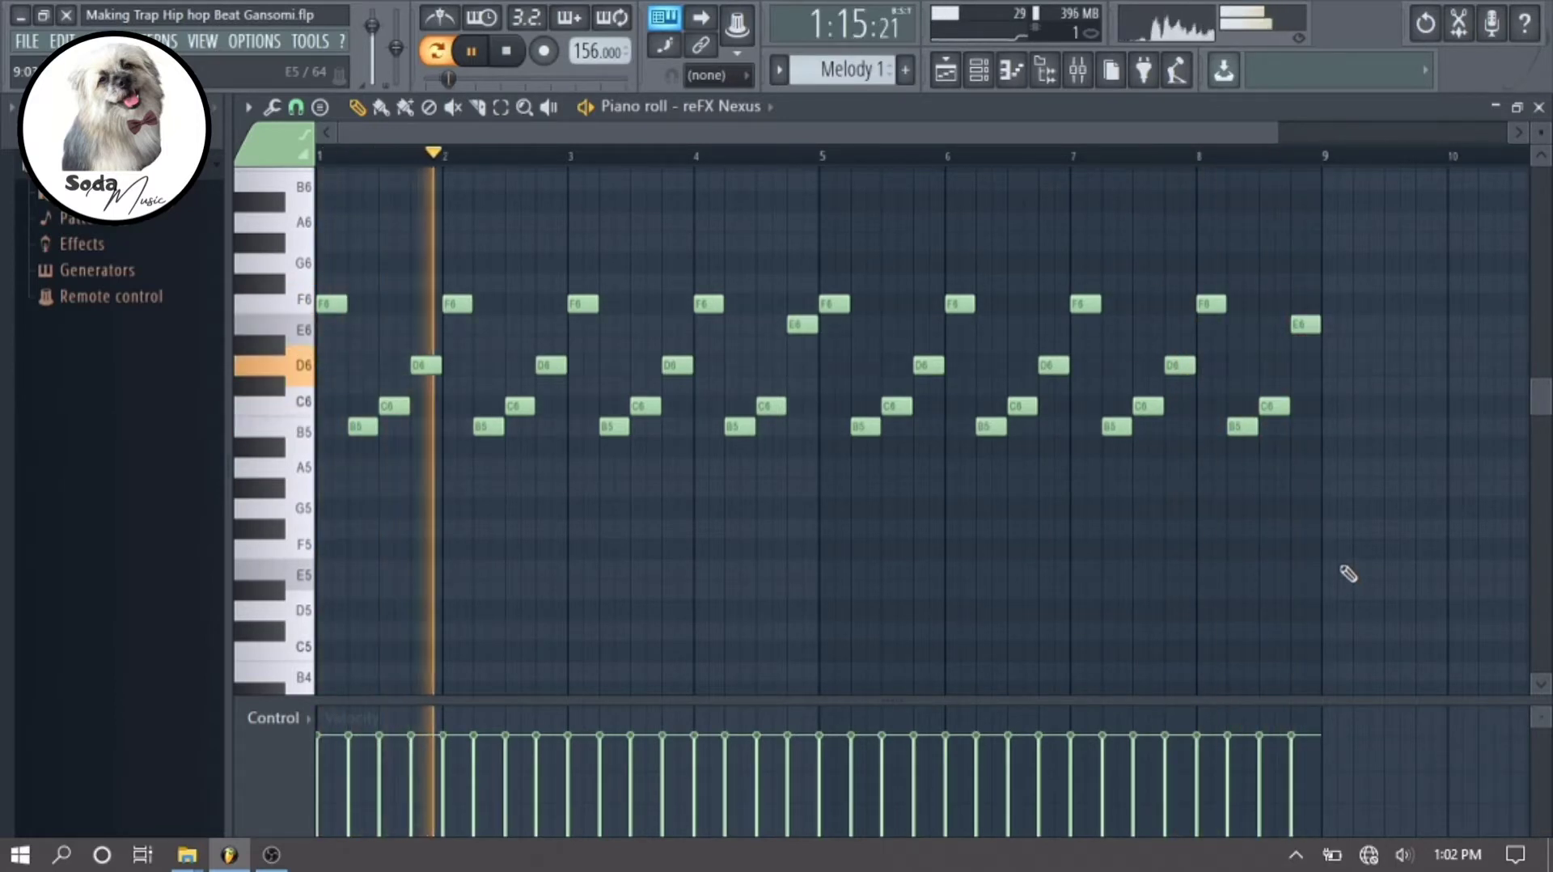
pyautogui.press('space')
pyautogui.click(1541, 106)
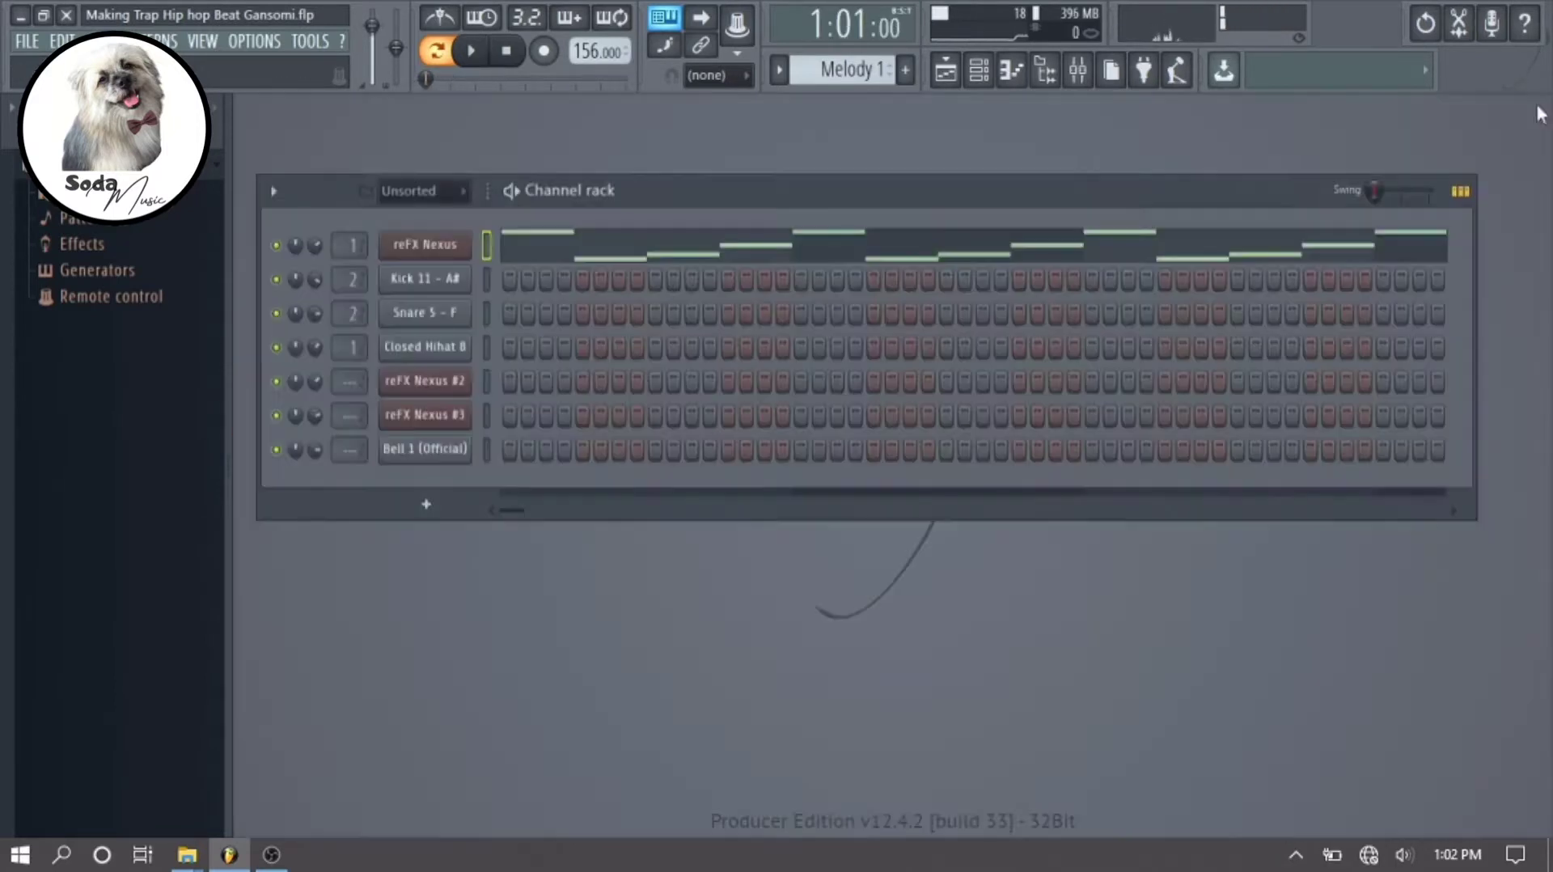
pyautogui.click(952, 79)
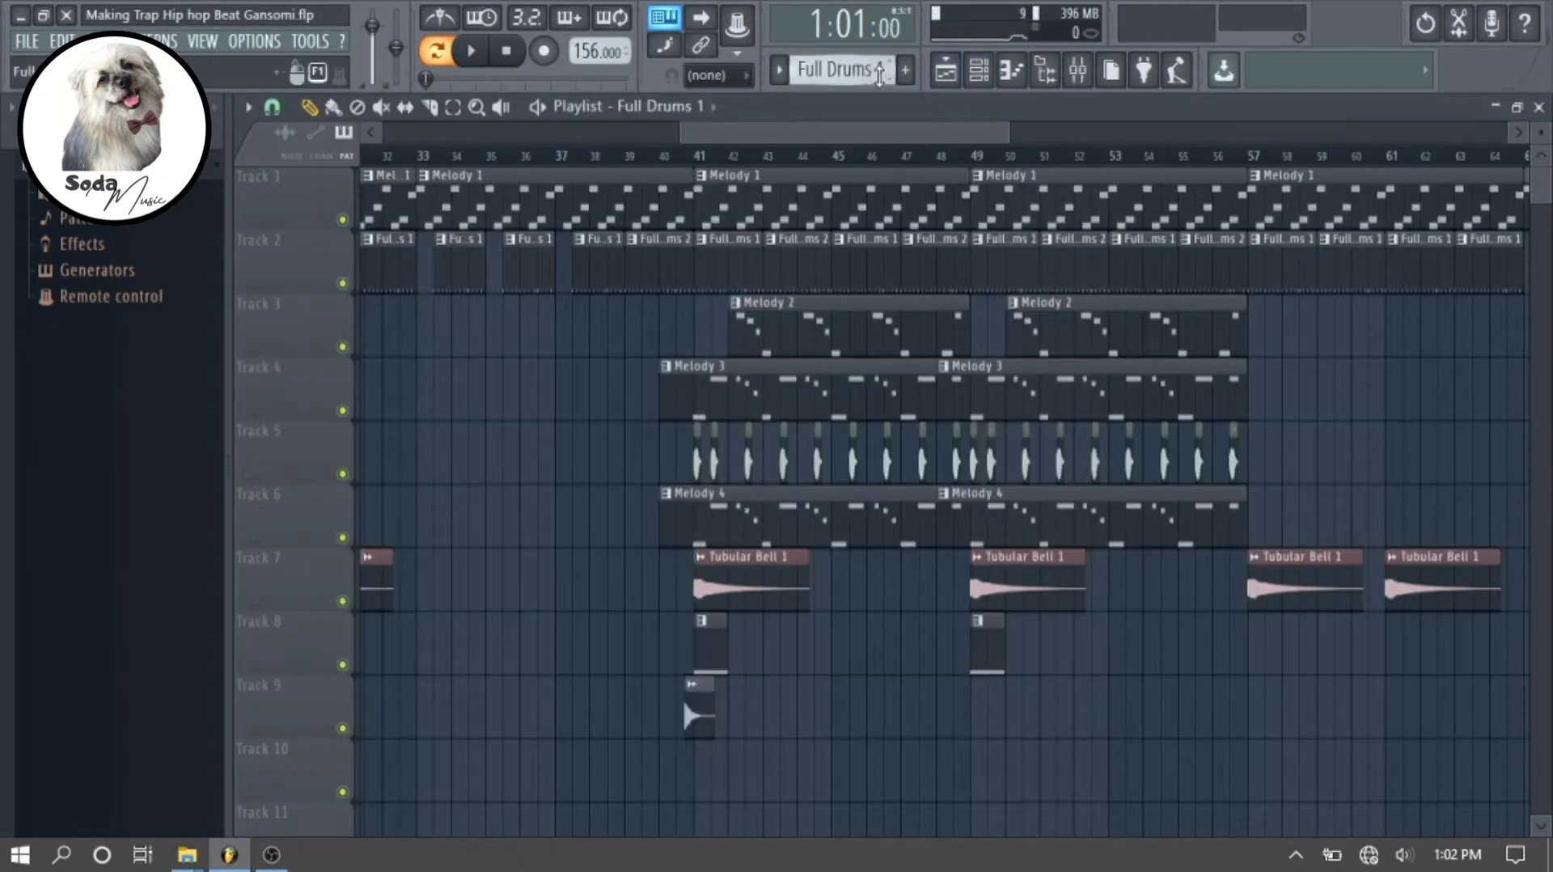
# Step: Show the channel rack and play the Full Drums 1 and Full Drums 2 patterns to review their kick, snare and hi-hat steps
pyautogui.click(982, 74)
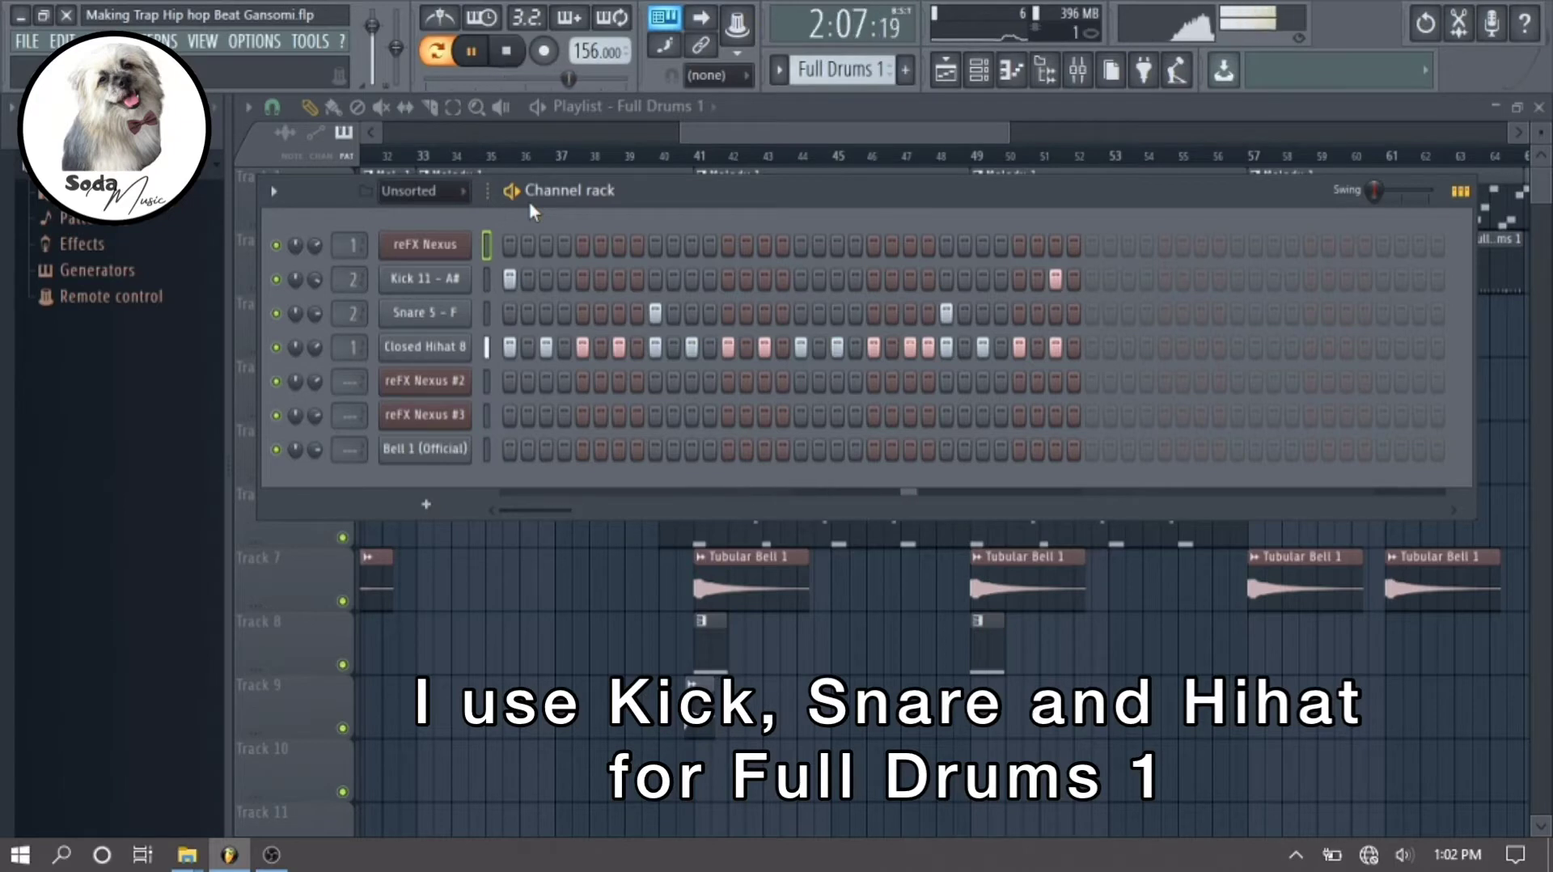
pyautogui.press('space')
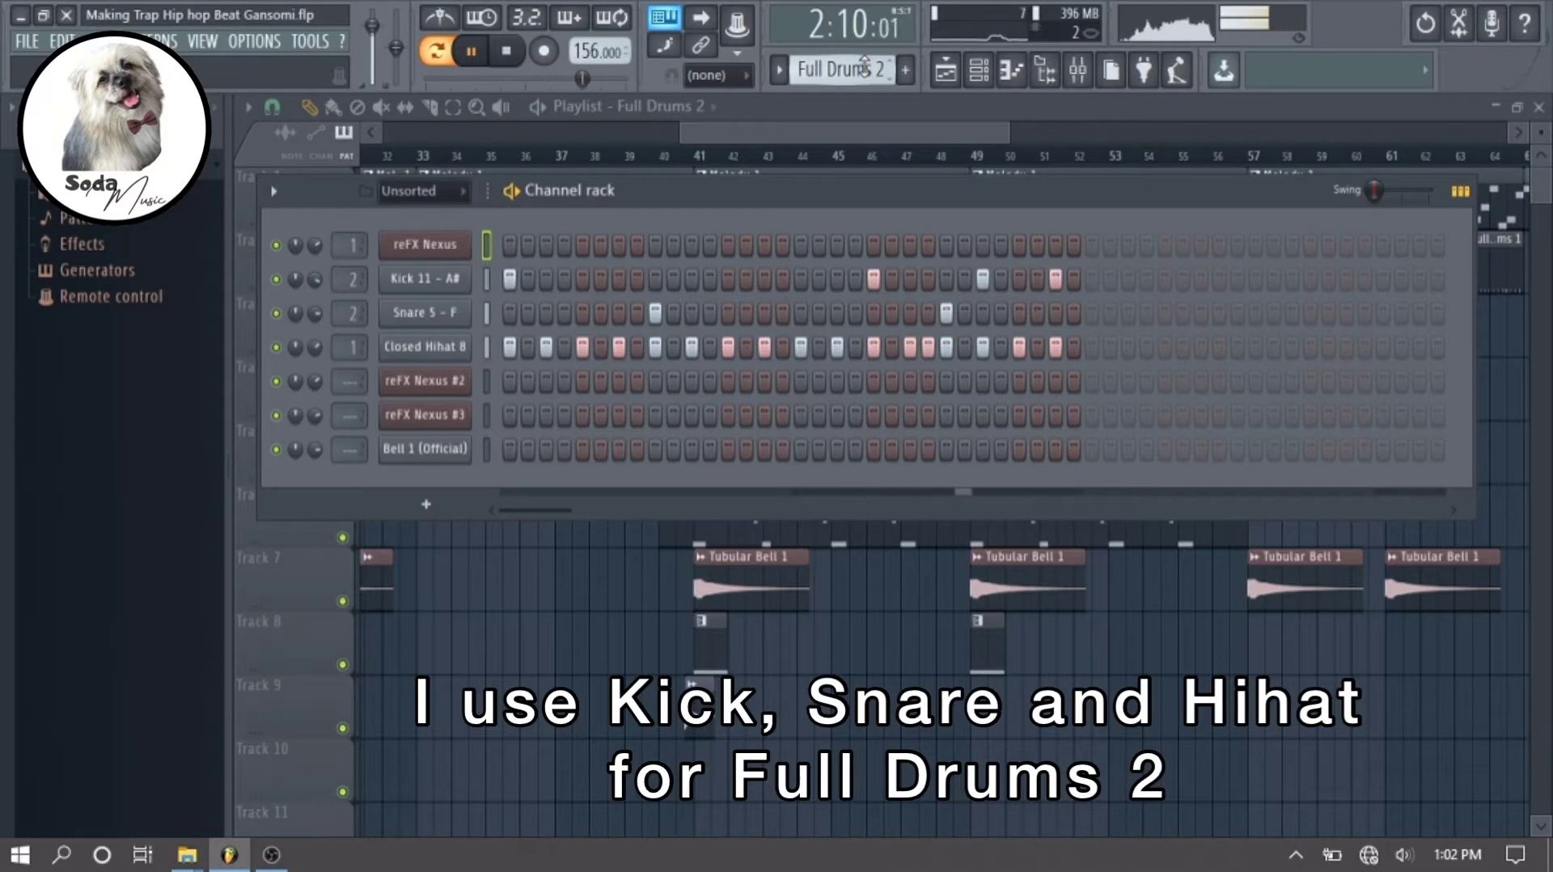
pyautogui.press('space')
# Step: Switch to the Melody 2 pattern, play it, and examine the reFX Nexus #2 notes in the piano roll
pyautogui.scroll(-1, 864, 67)
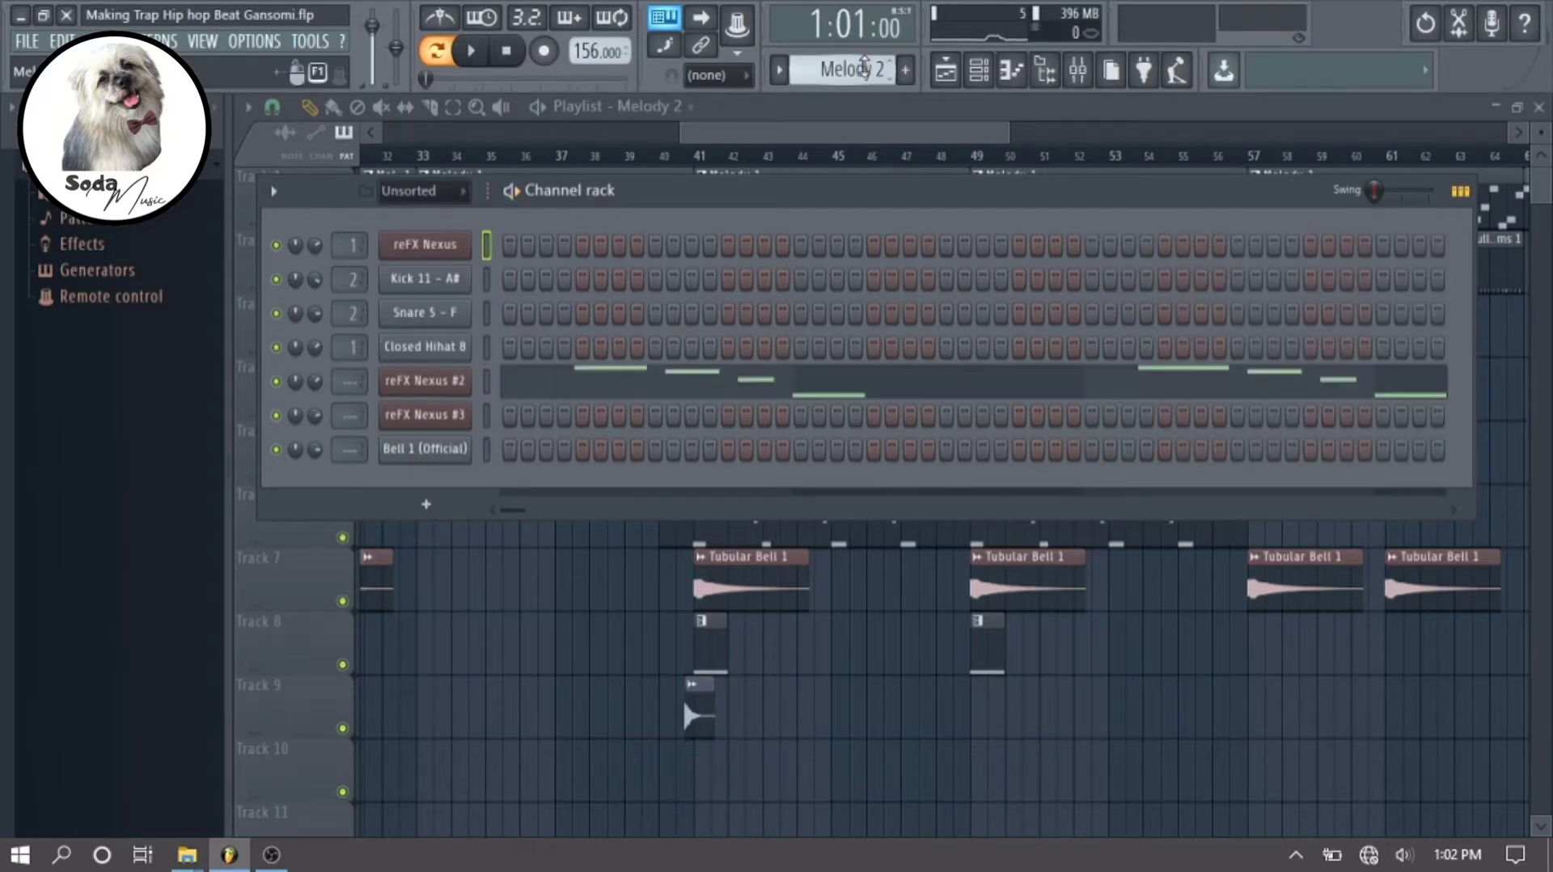
pyautogui.press('space')
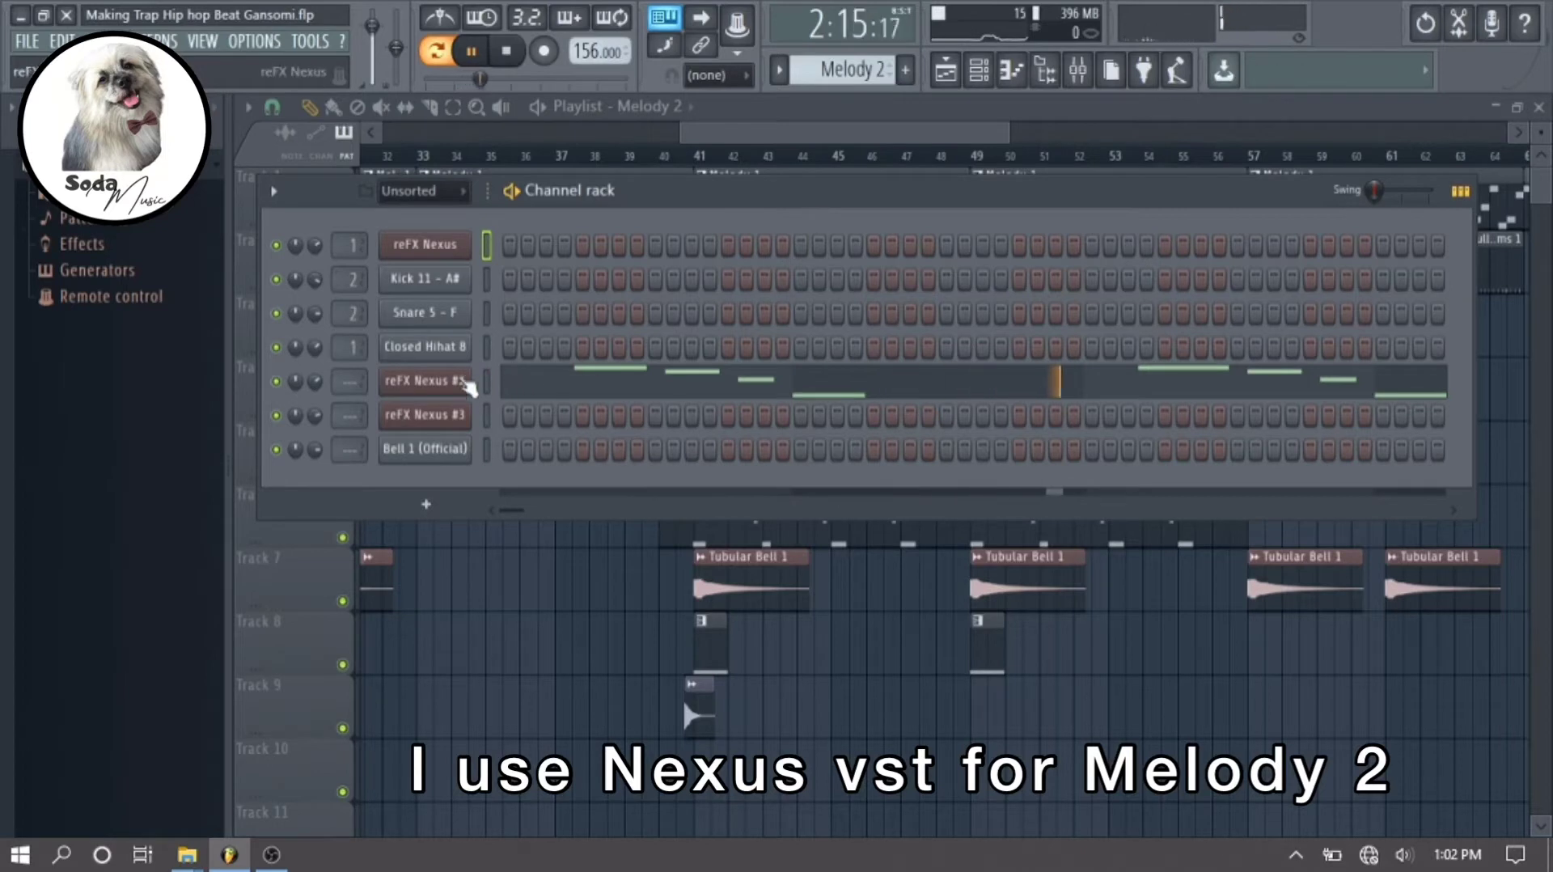
pyautogui.rightClick(468, 386)
pyautogui.click(503, 377)
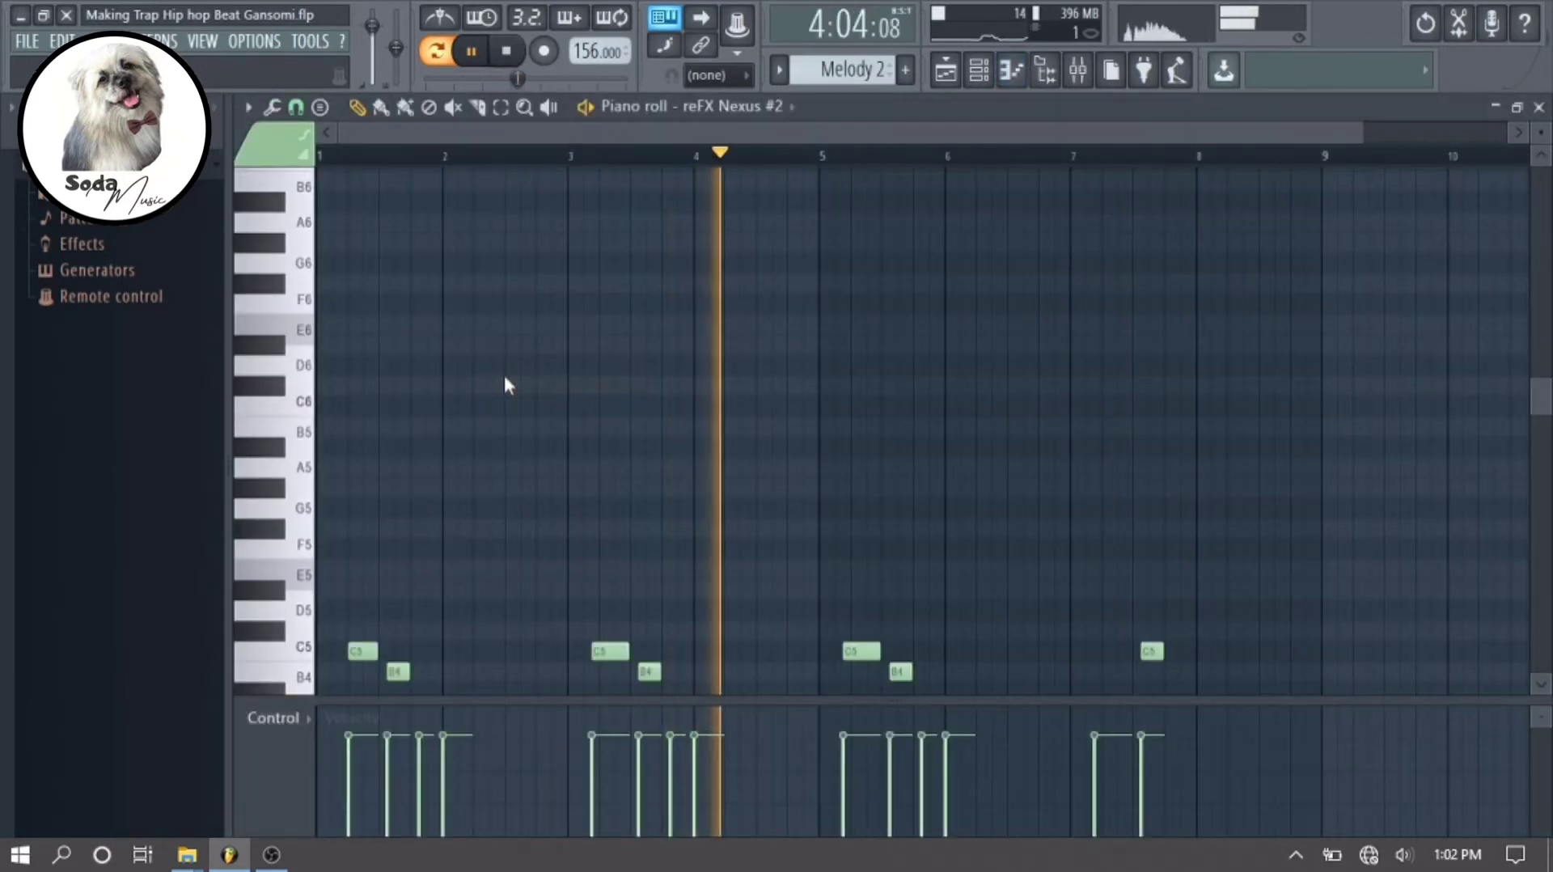
pyautogui.scroll(-4, 503, 384)
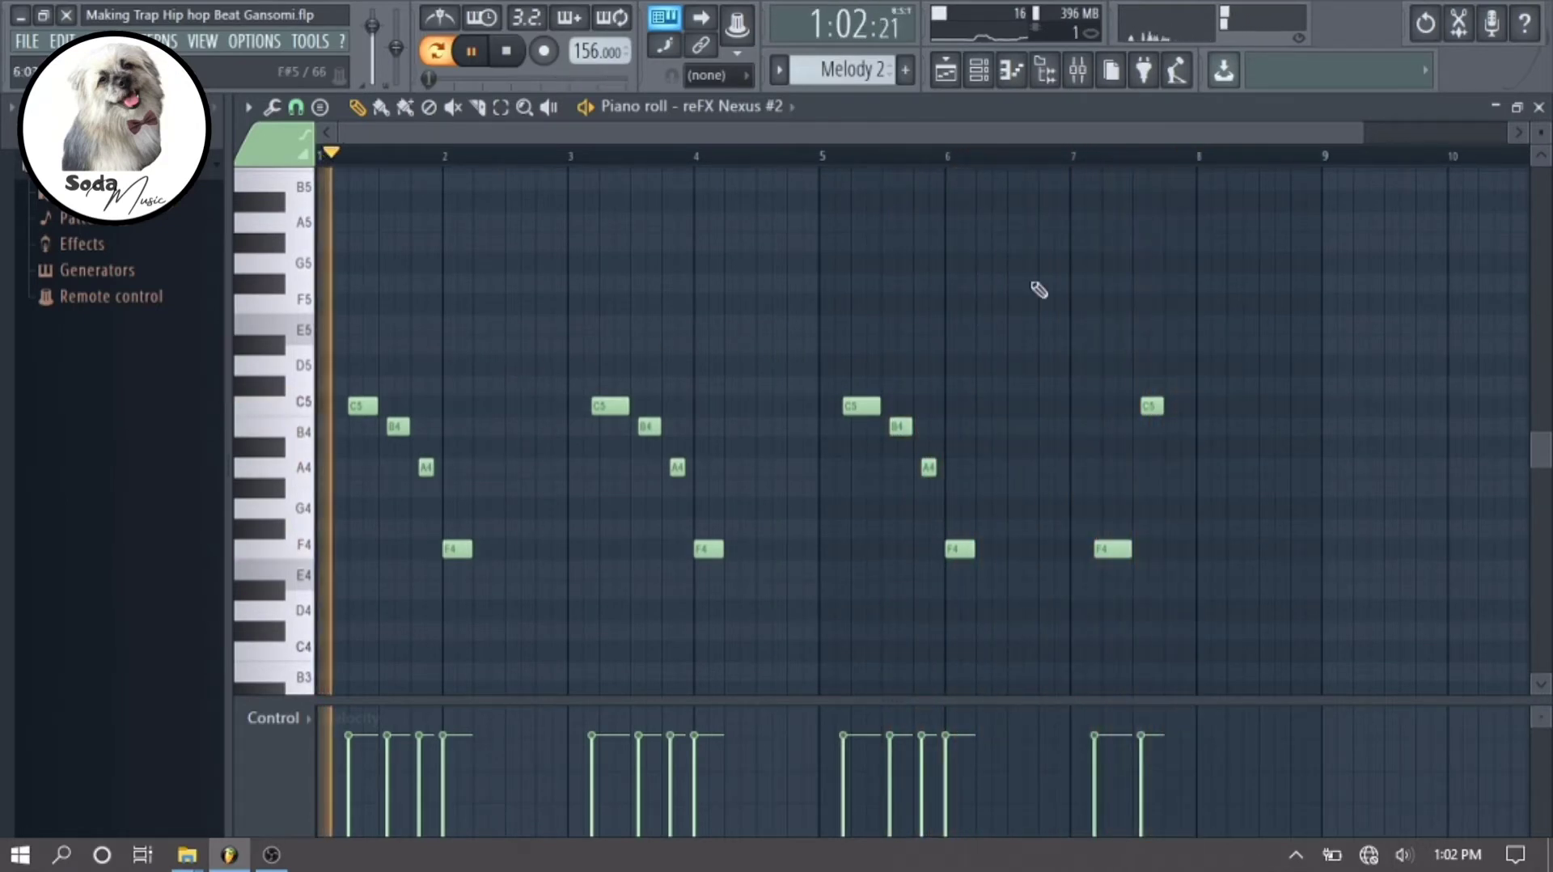
pyautogui.press('space')
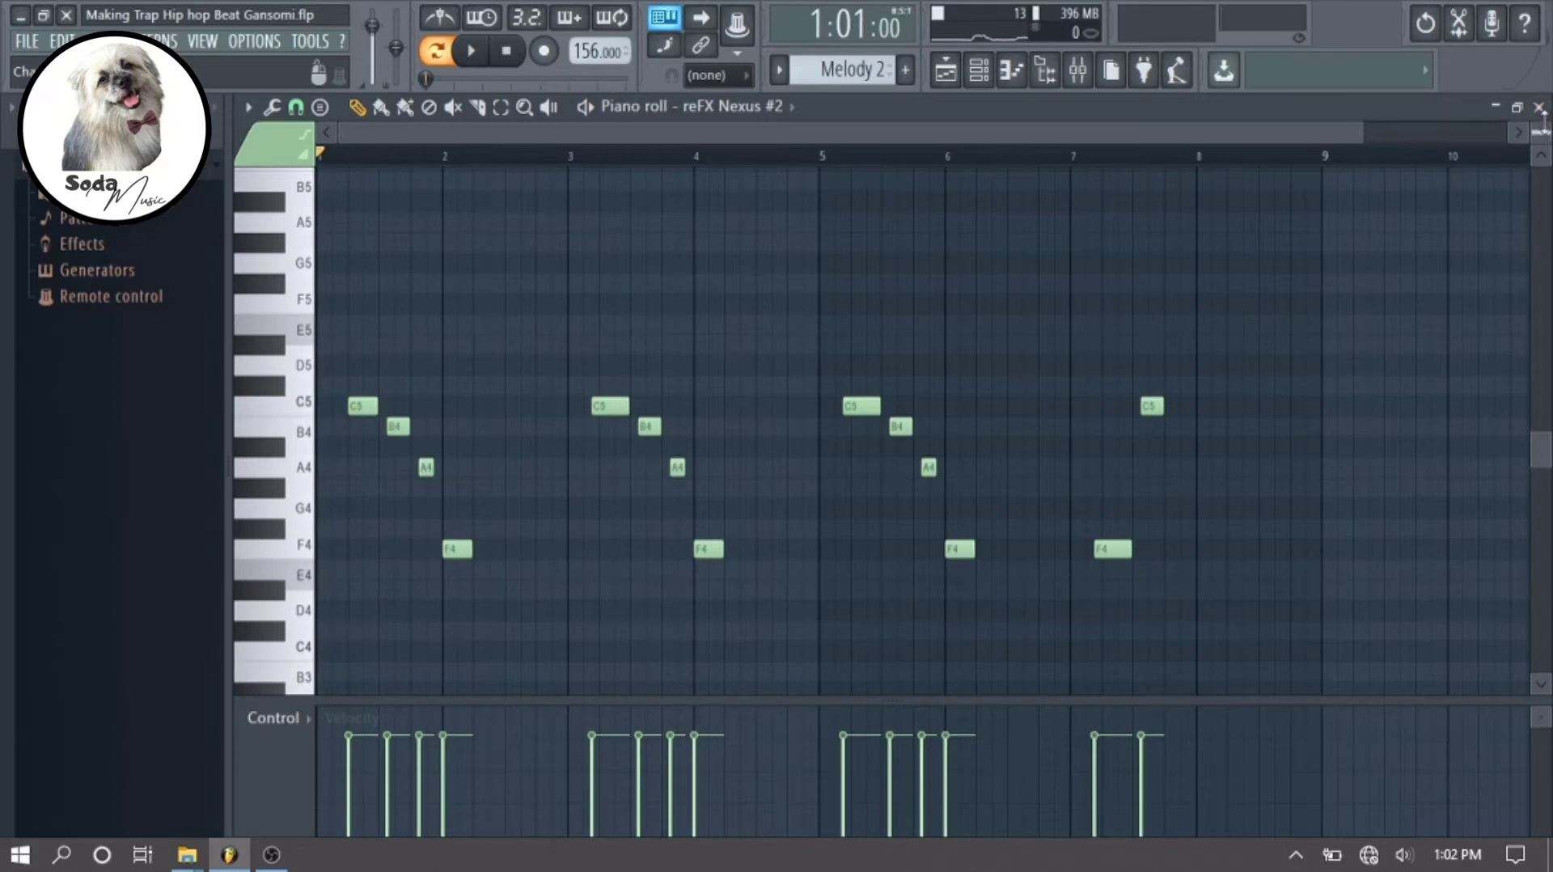
pyautogui.click(1538, 109)
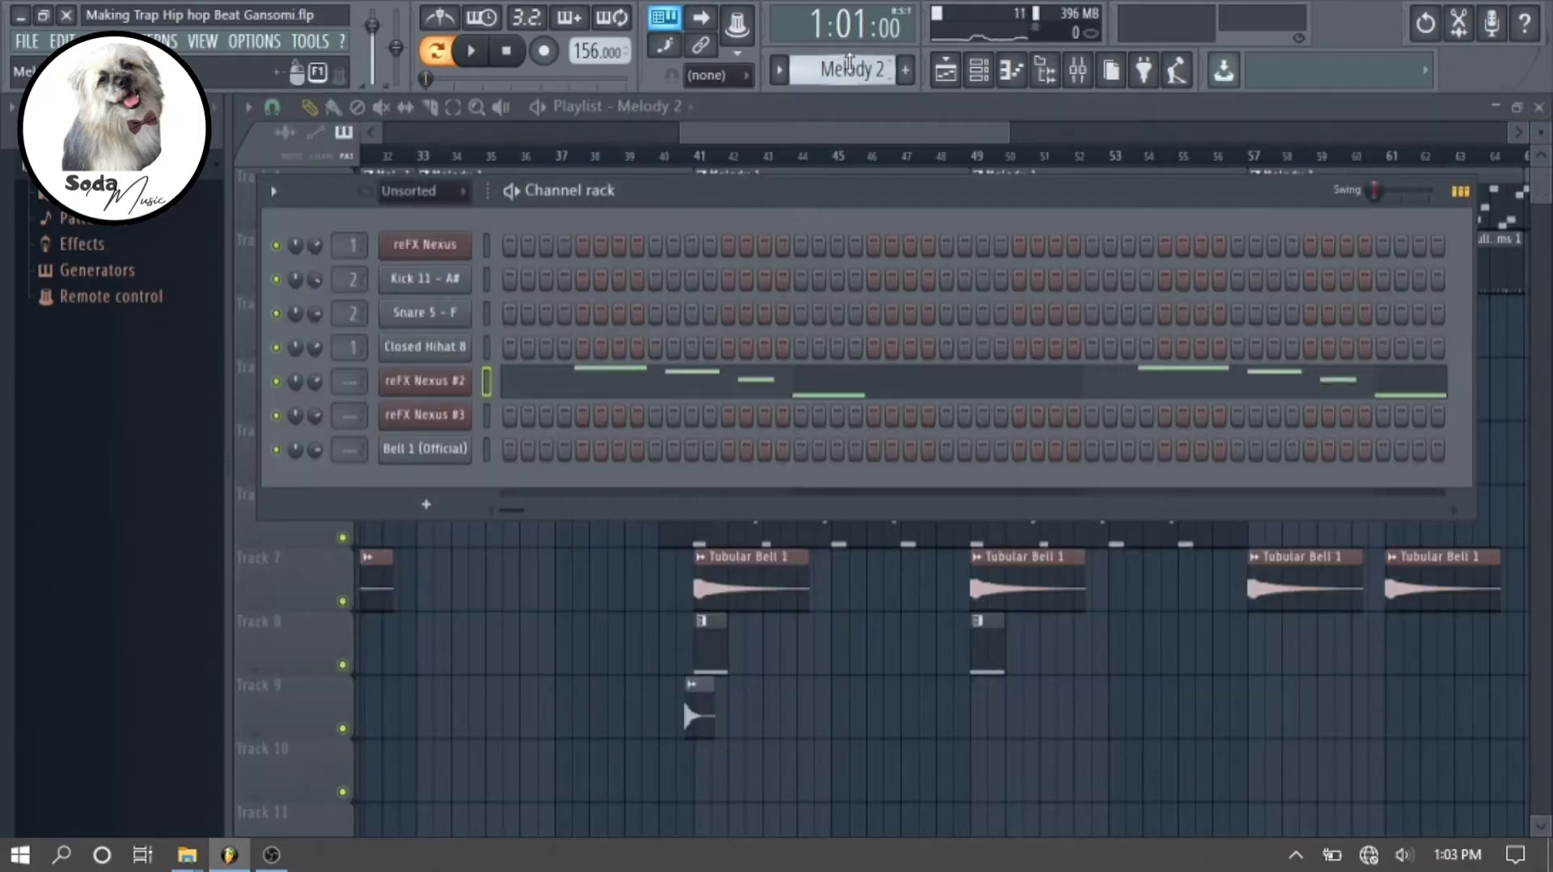
# Step: Switch to the Melody 3 pattern, play it while examining the reFX Nexus #3 notes in the piano roll, and return to the playlist
pyautogui.scroll(-1, 849, 65)
pyautogui.press('space')
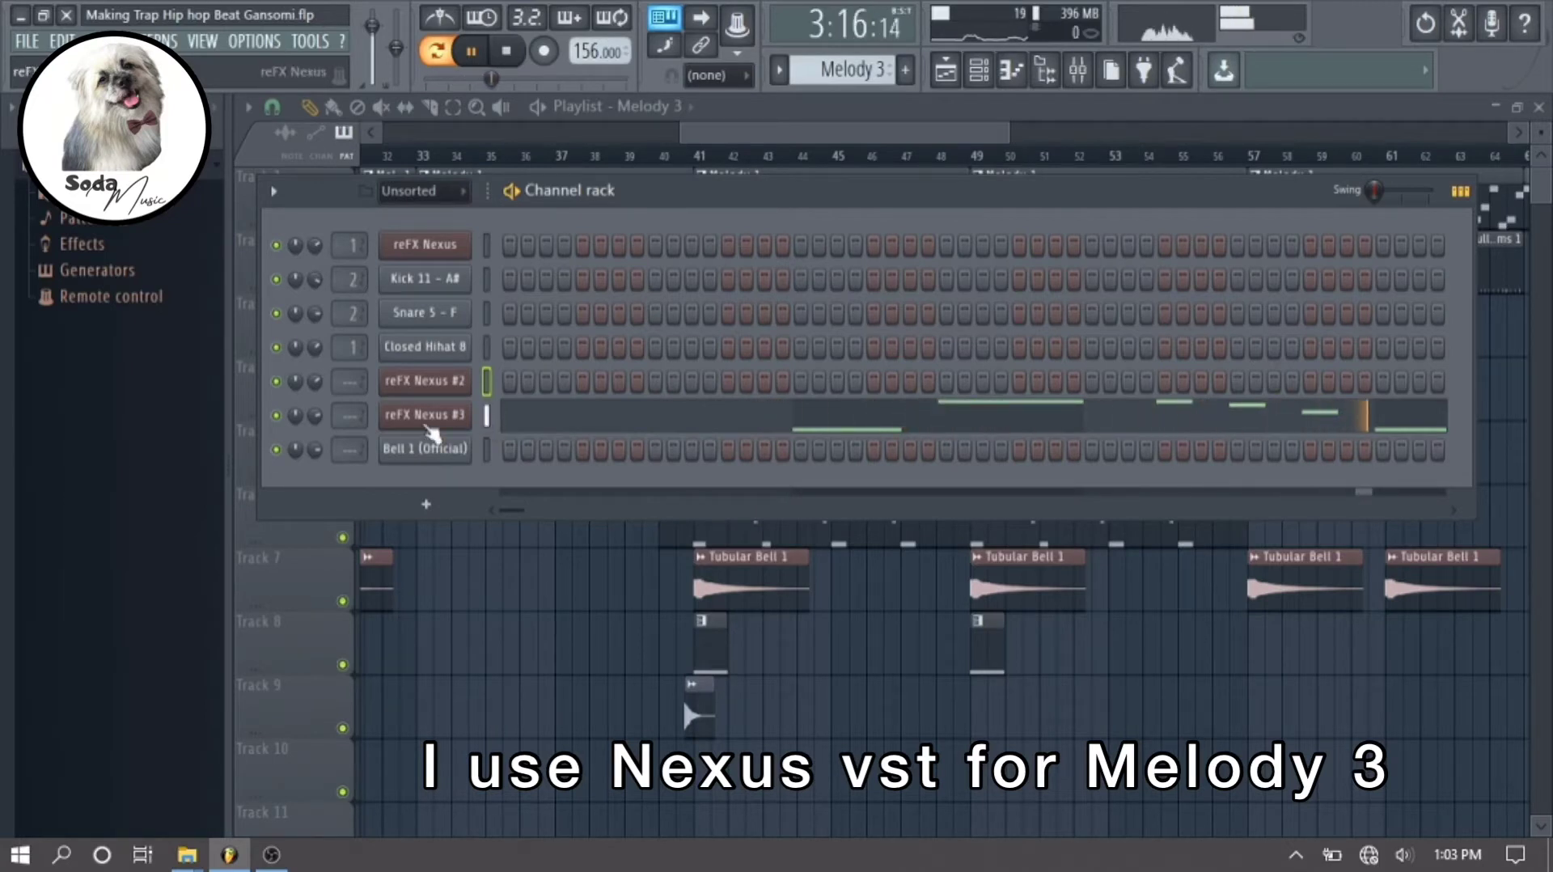
pyautogui.rightClick(451, 430)
pyautogui.click(495, 413)
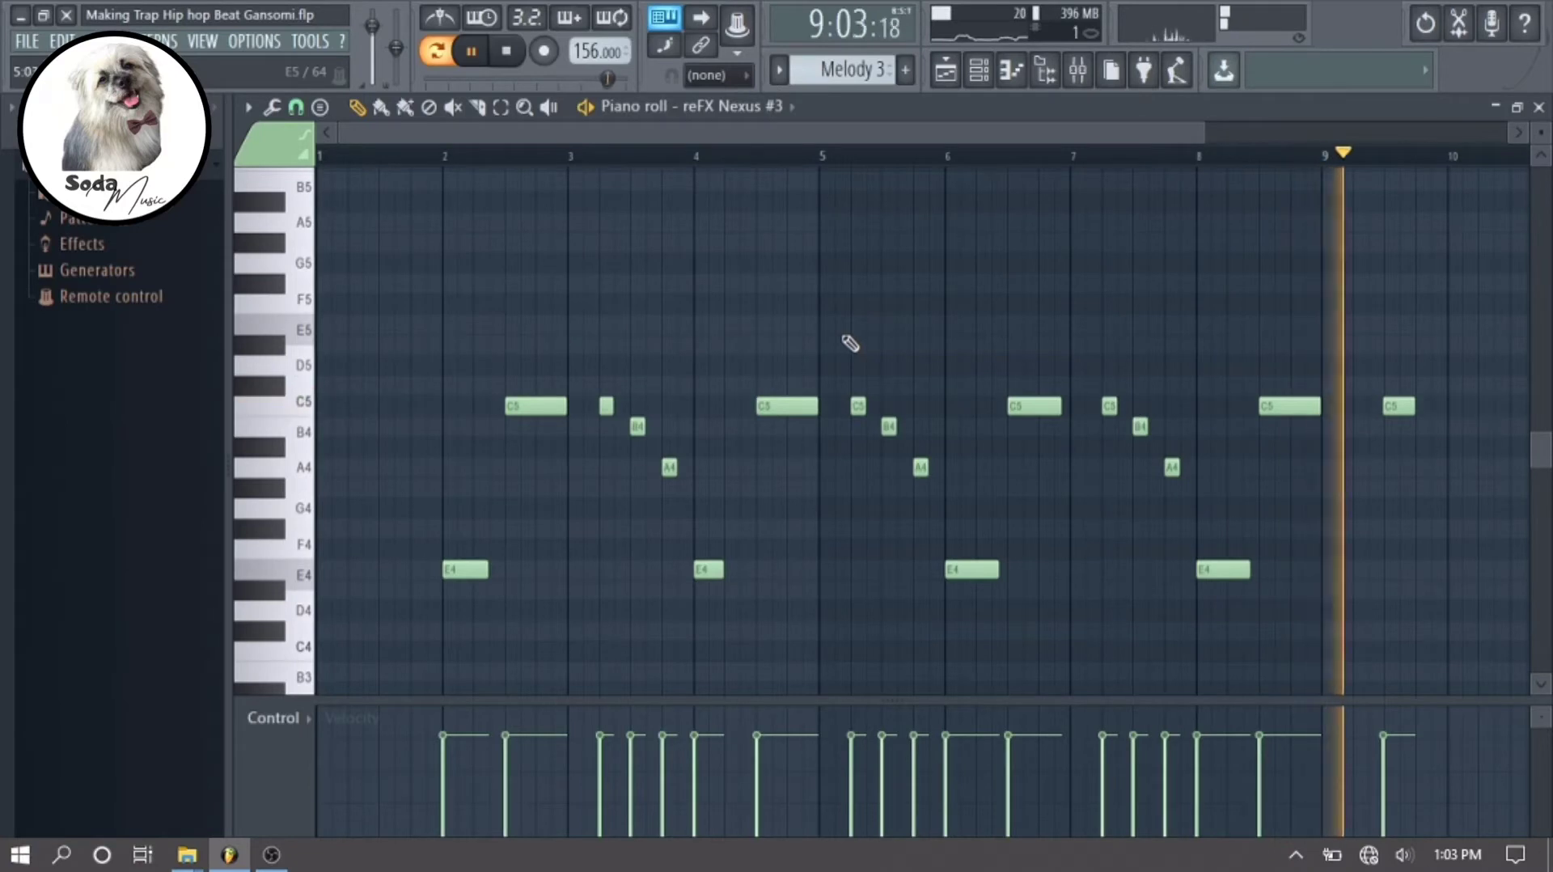
pyautogui.press('space')
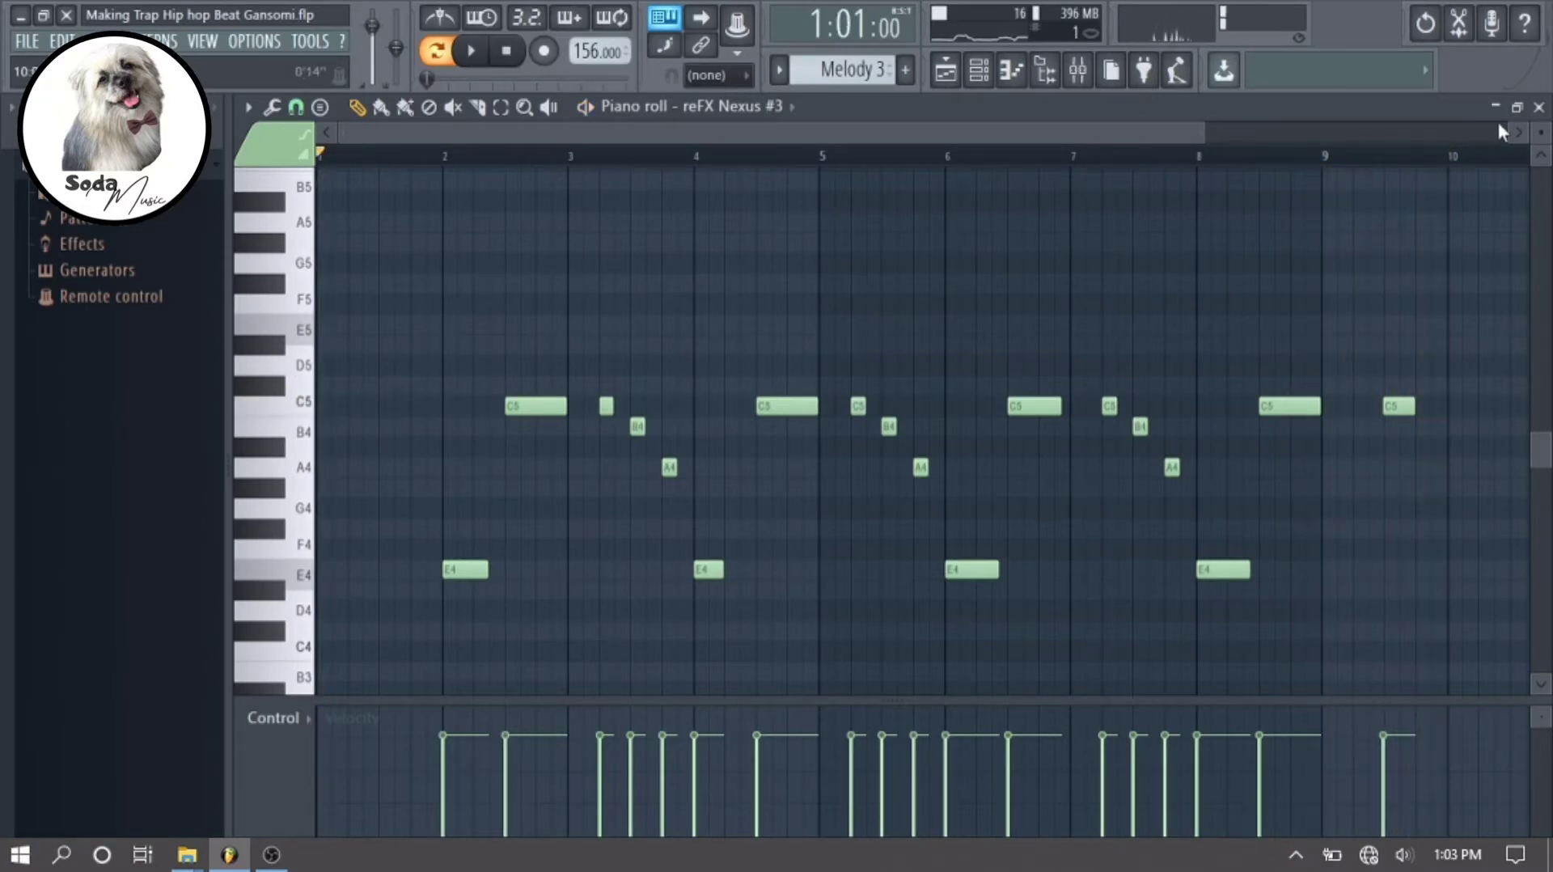
pyautogui.click(1539, 107)
pyautogui.click(946, 74)
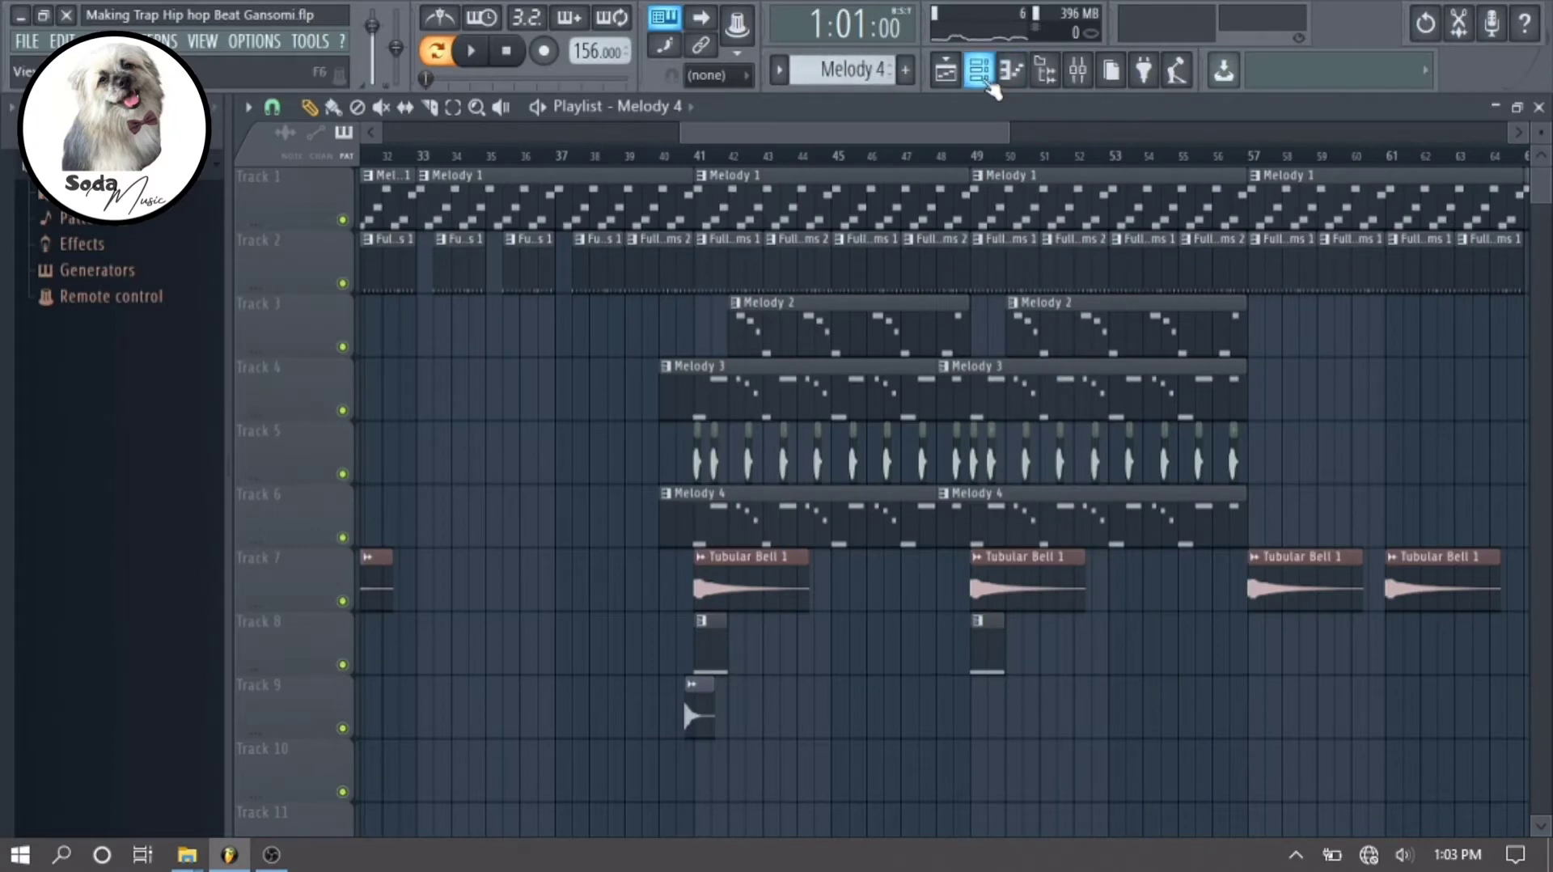
# Step: Play the Melody 4 pattern, examine the Bell 1 (Official) notes in the piano roll, and bring the playlist back
pyautogui.click(984, 79)
pyautogui.press('space')
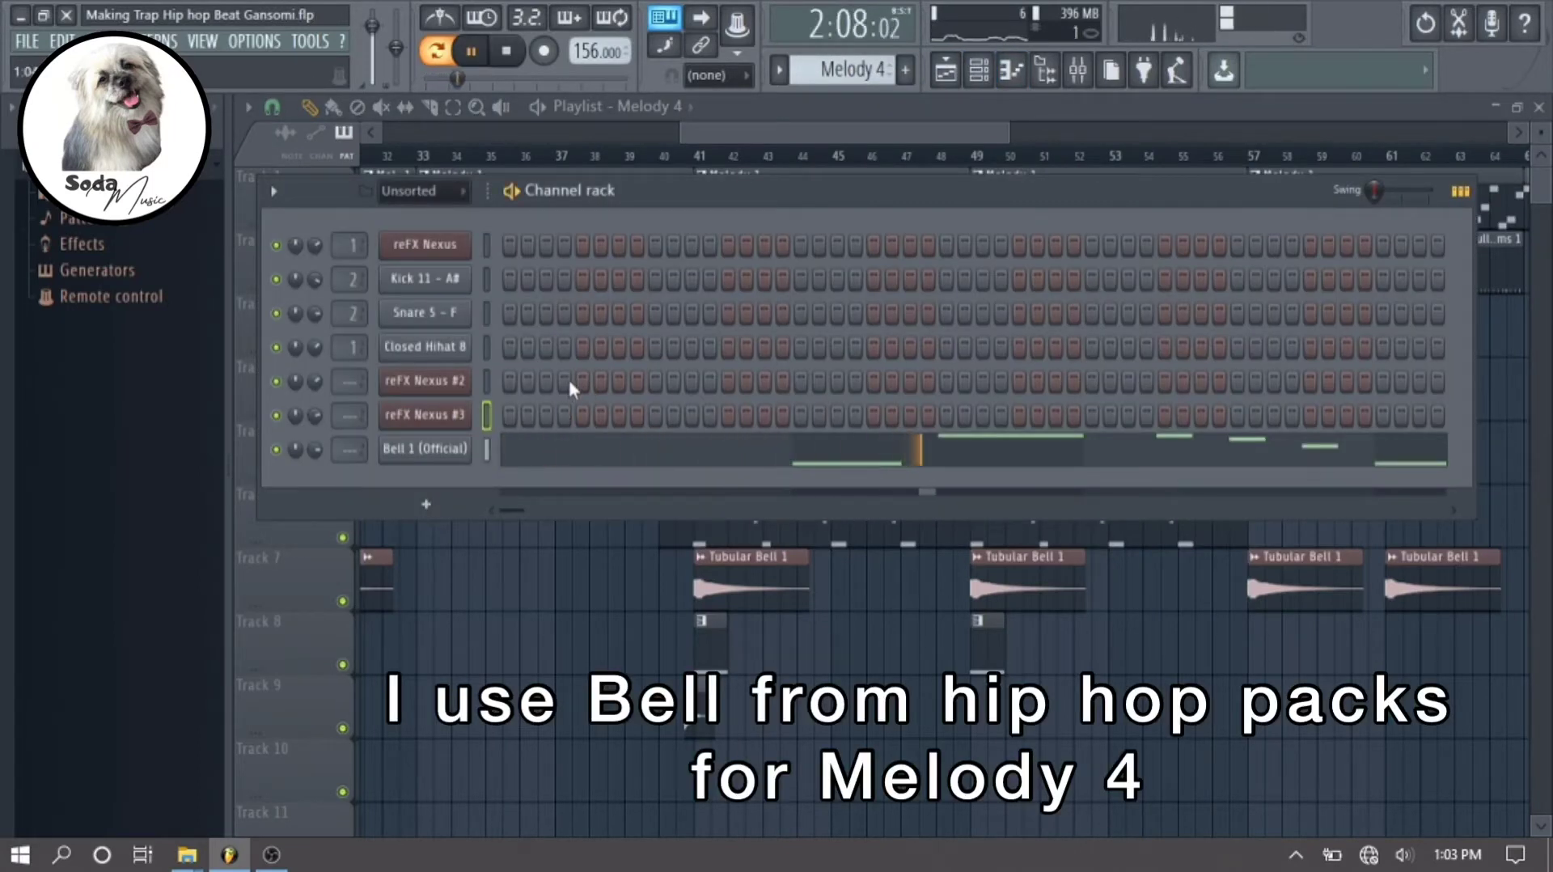
pyautogui.rightClick(448, 453)
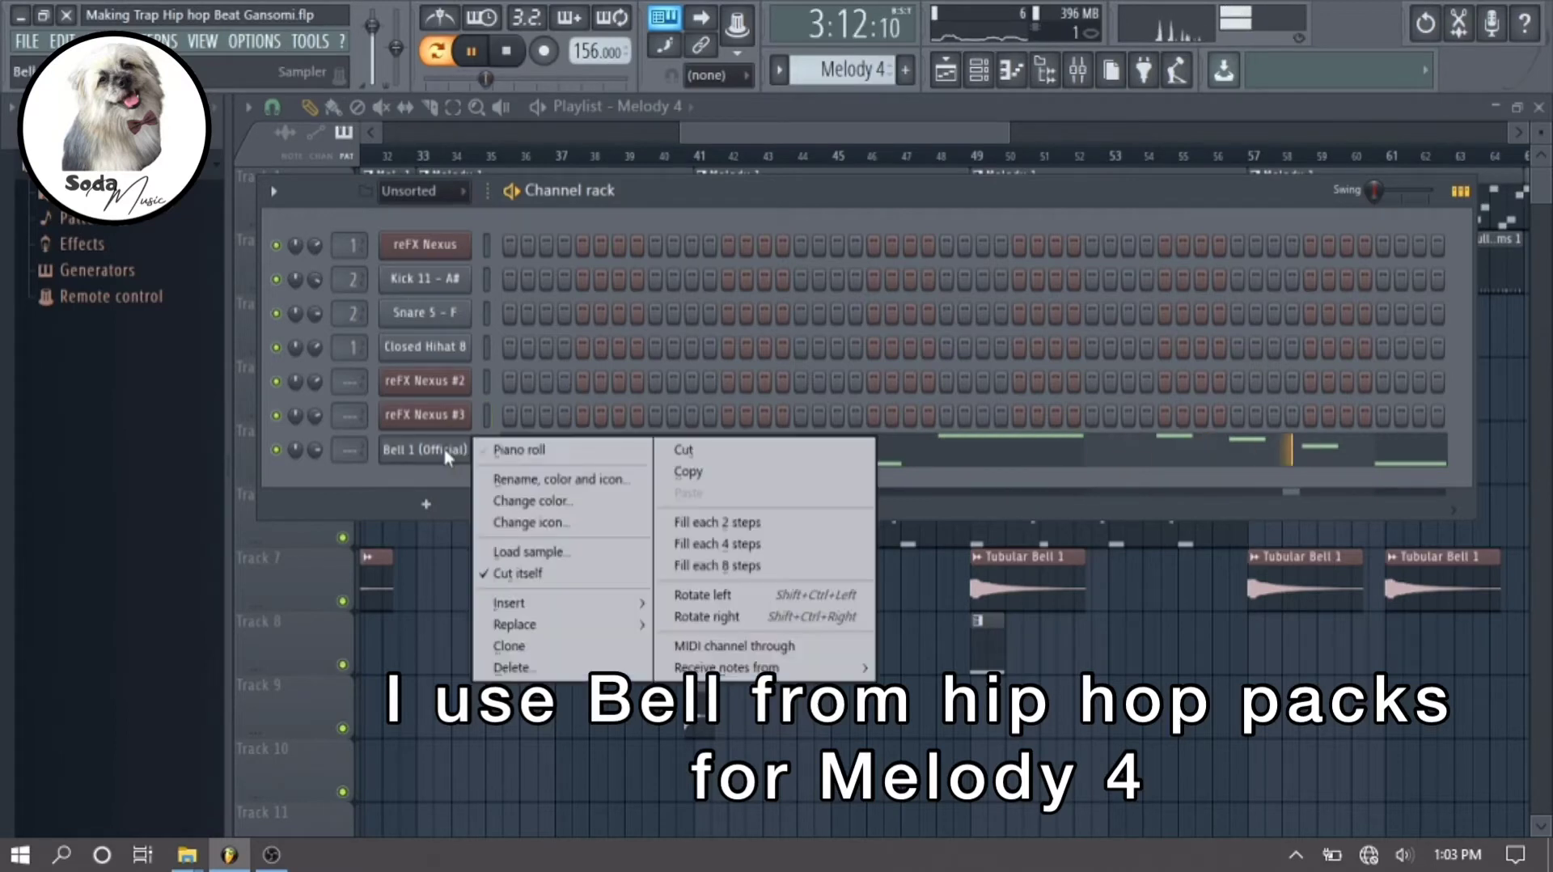
pyautogui.click(505, 448)
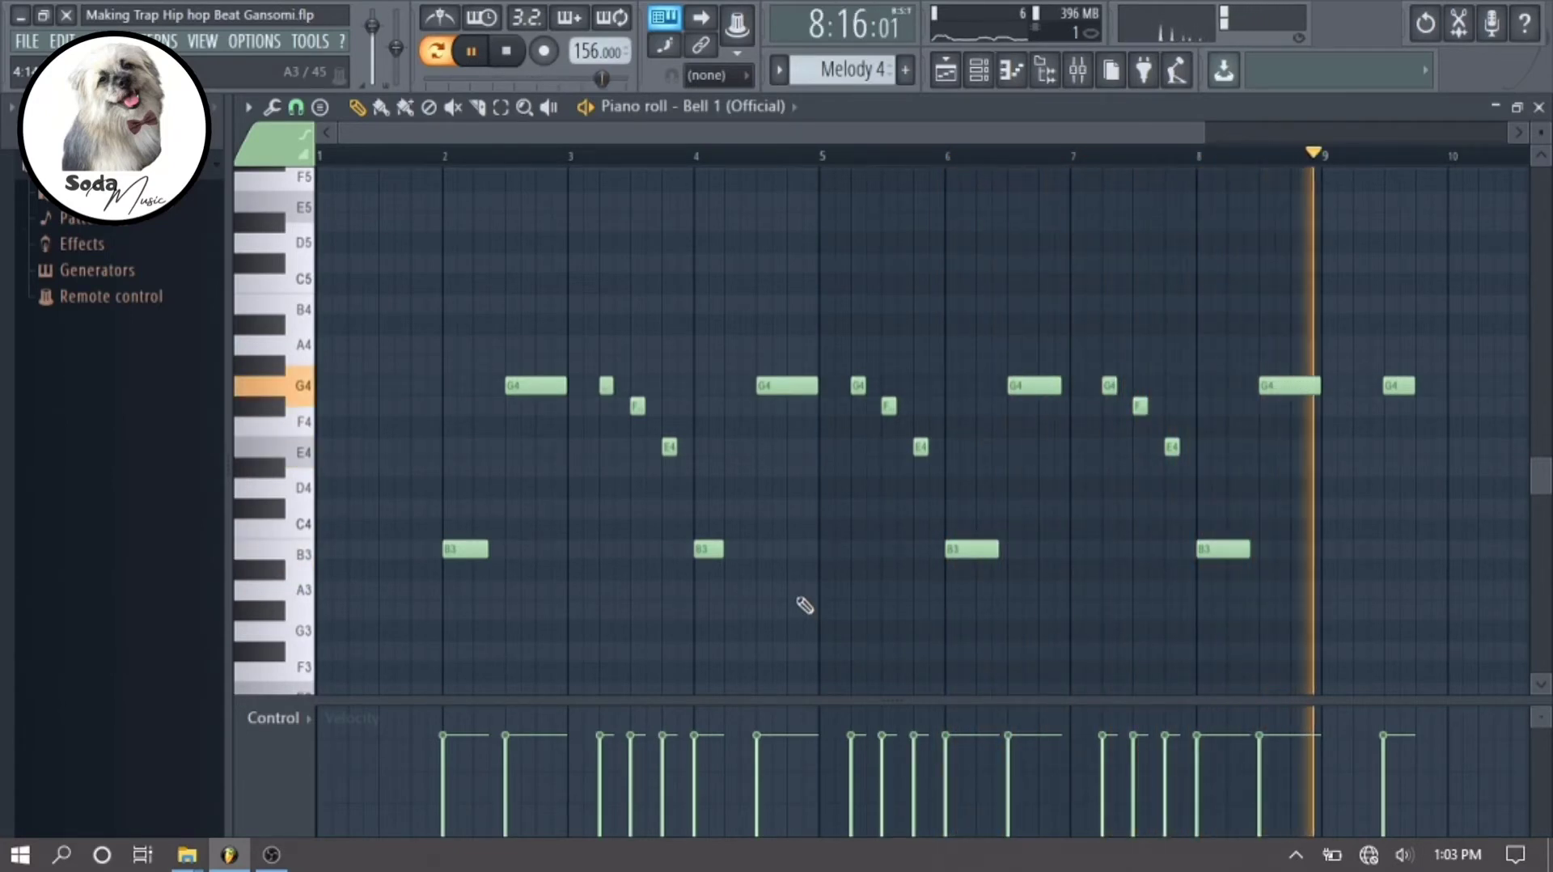
pyautogui.press('space')
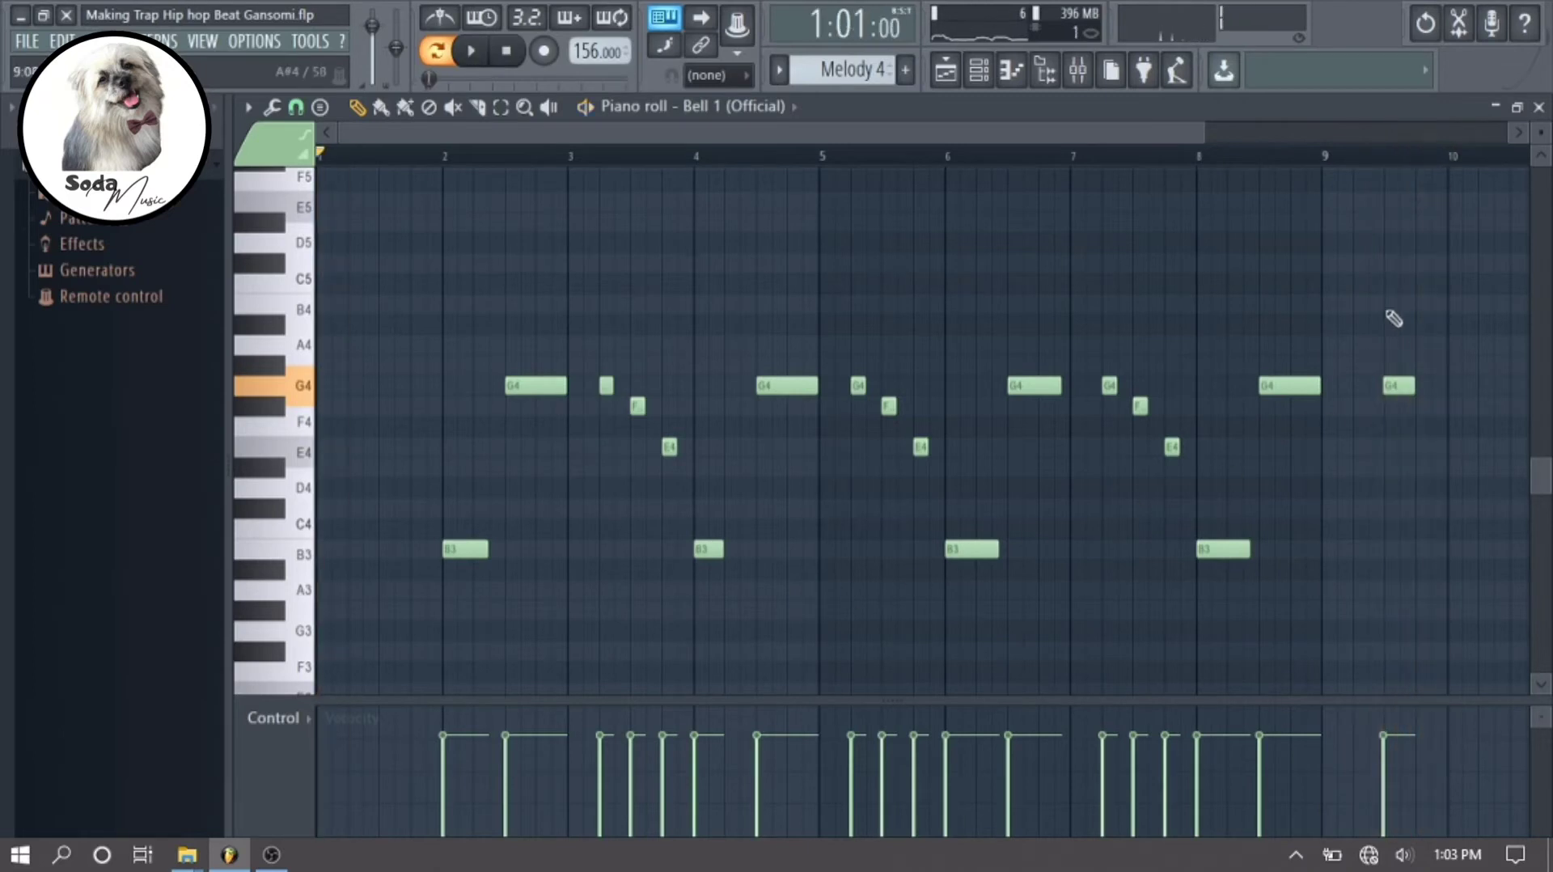
pyautogui.click(1538, 107)
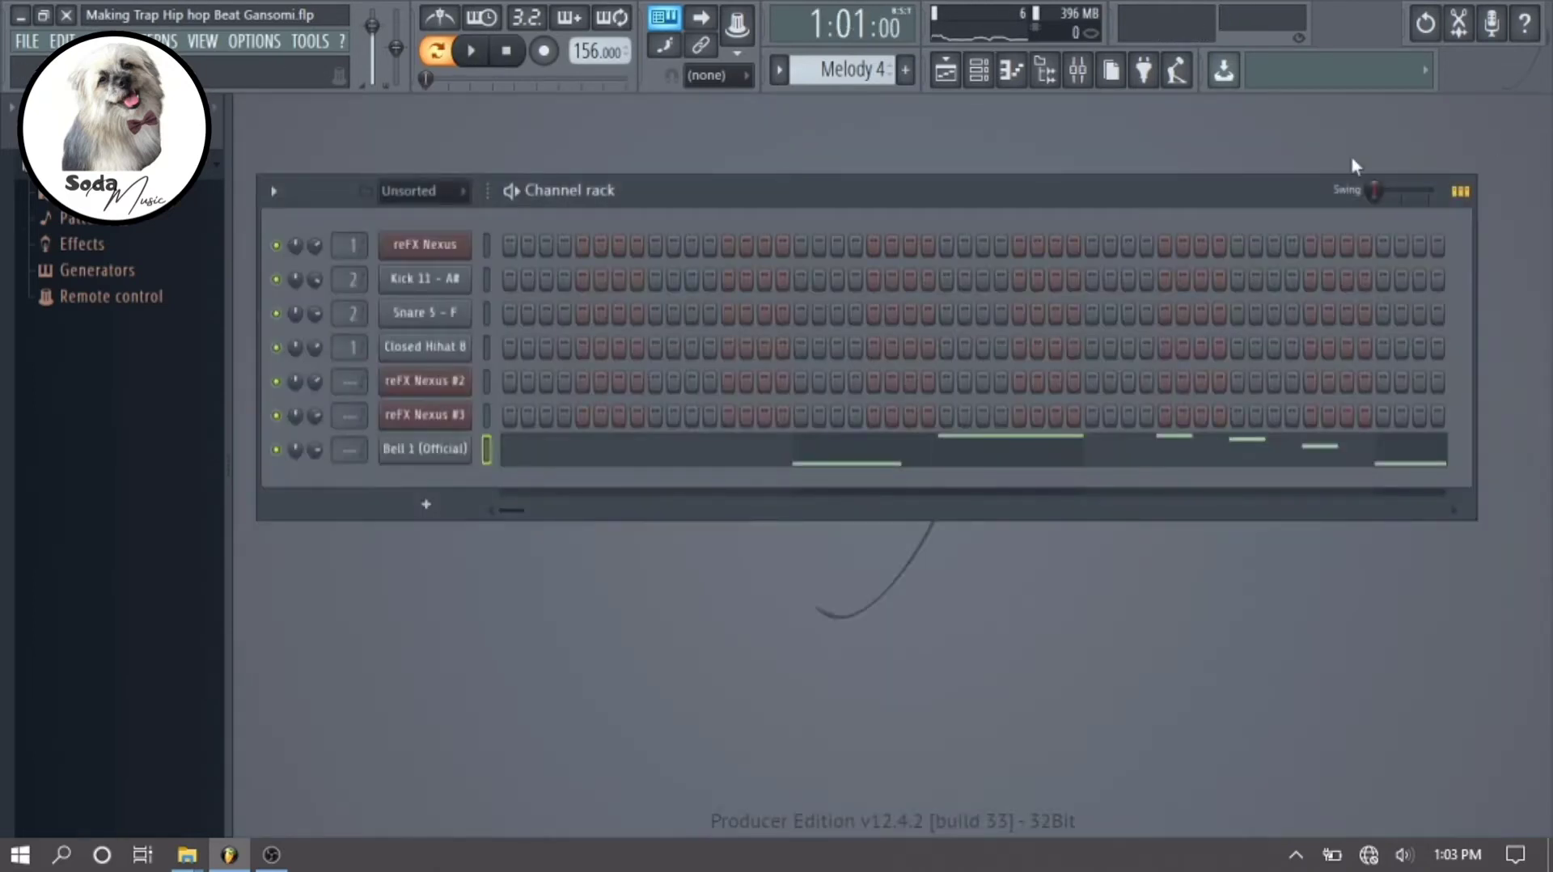
pyautogui.click(946, 73)
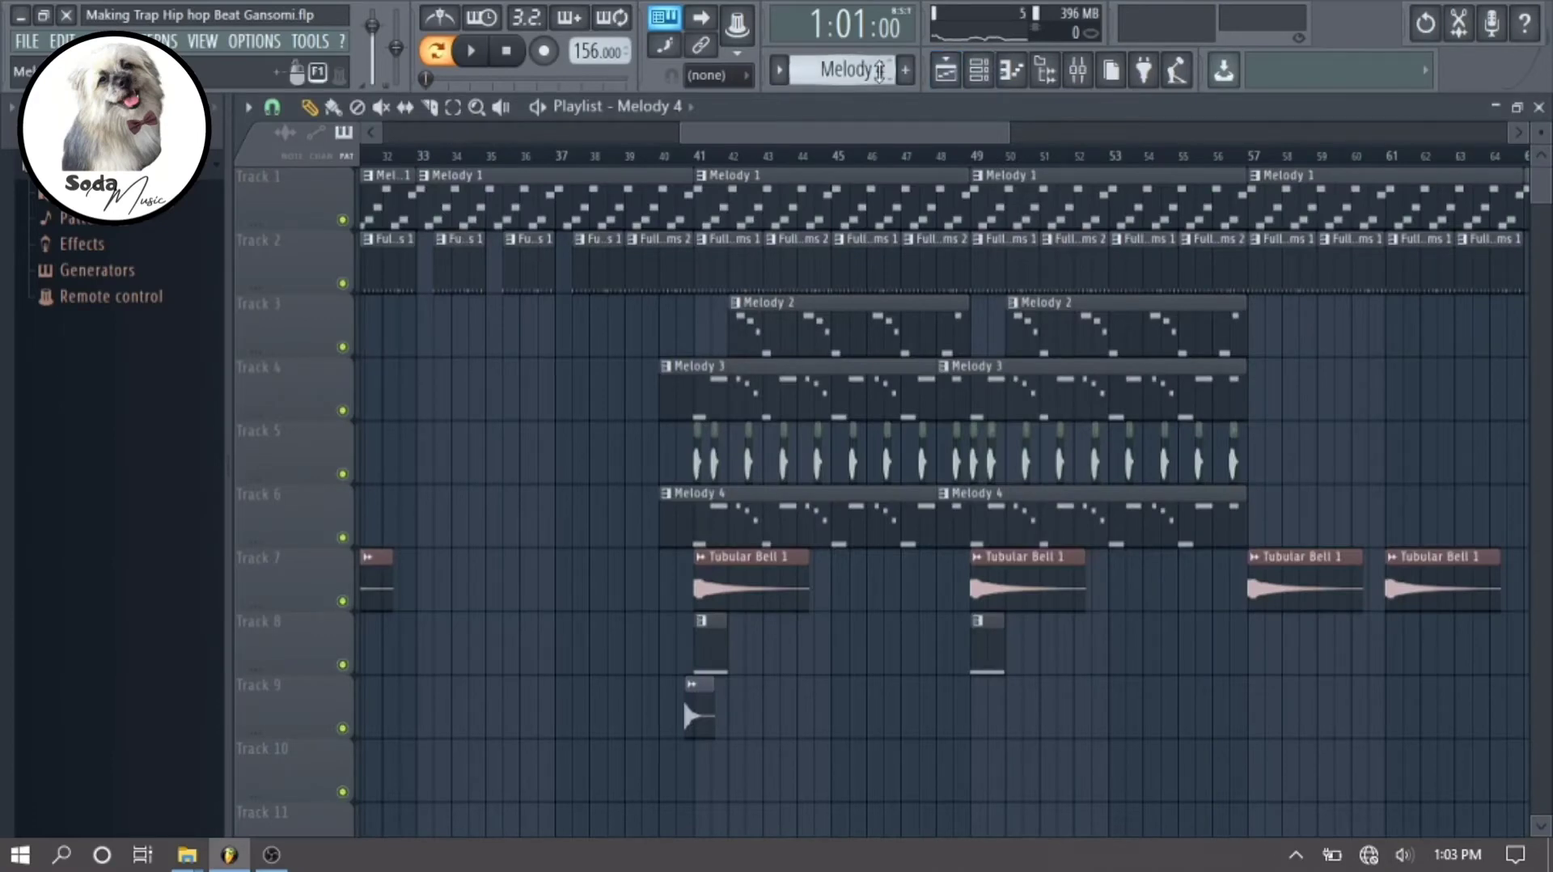